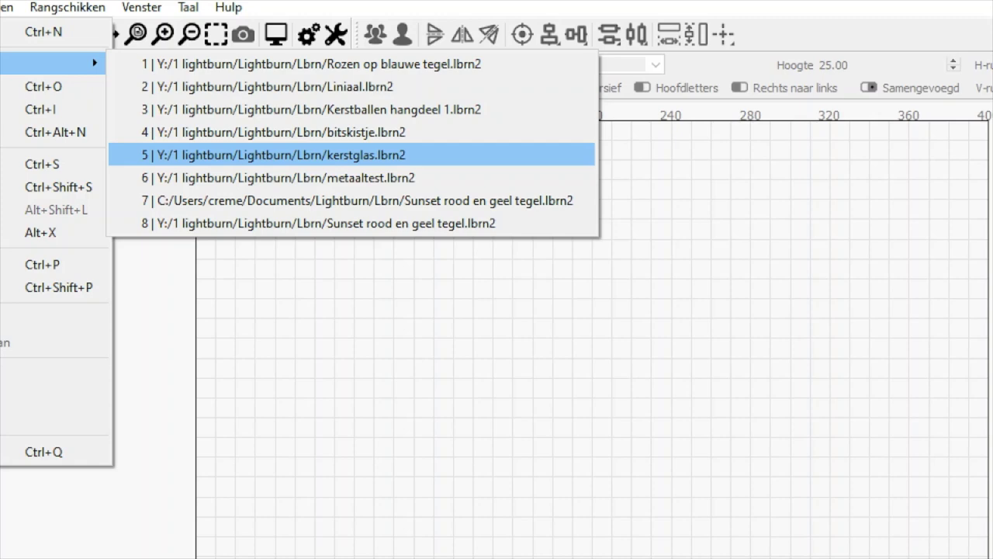
{"action": "key", "text": "Escape"}
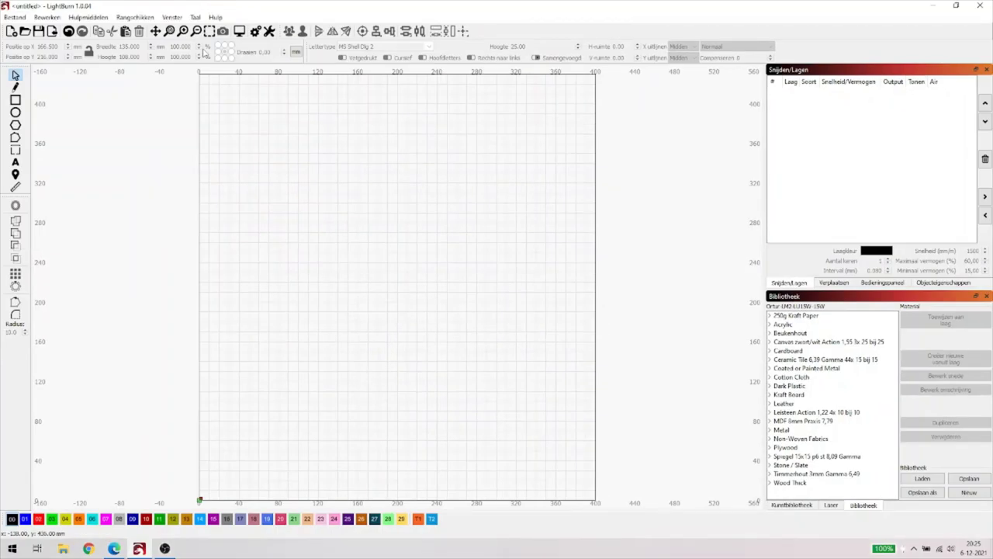
{"action": "left_click", "coordinate": [14, 17]}
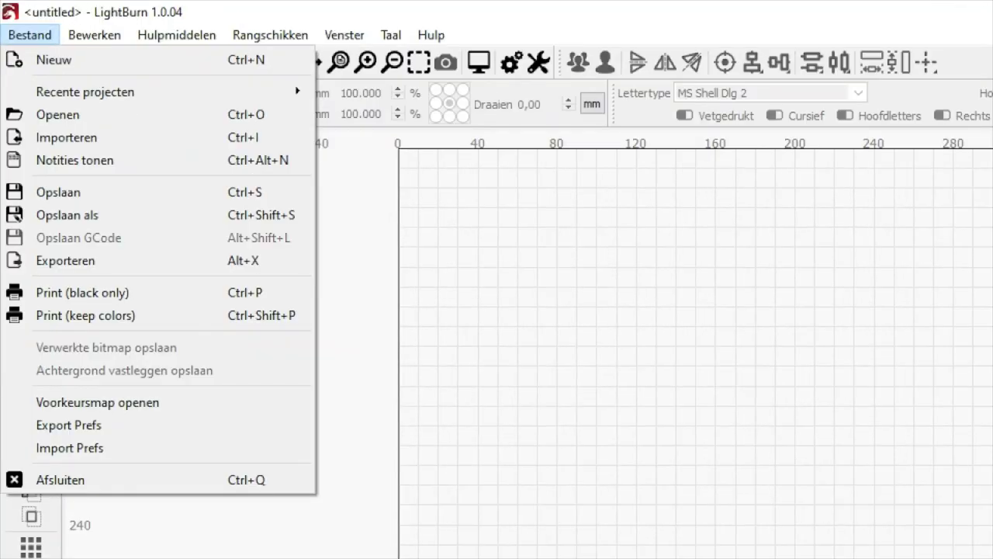
{"action": "left_click", "coordinate": [29, 35]}
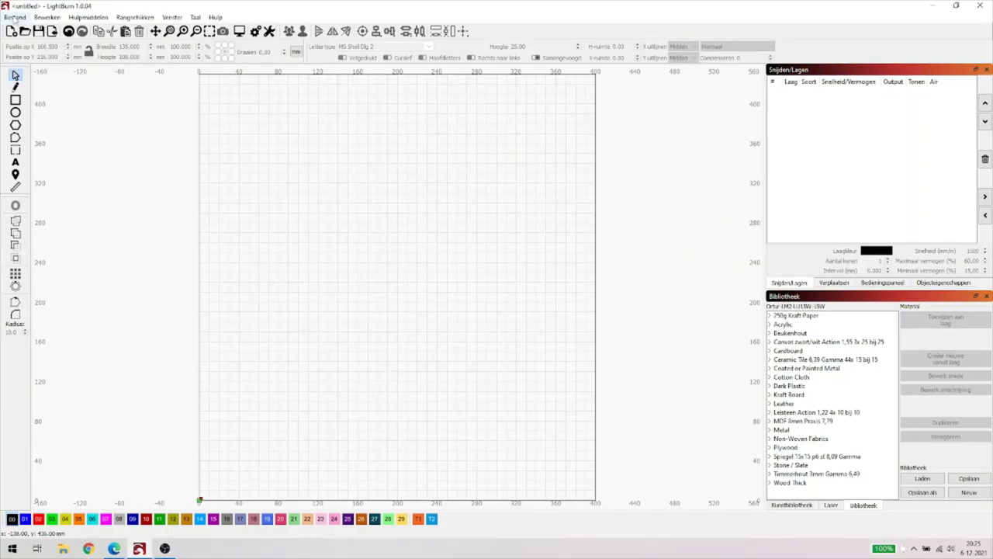
Open the existing project file Coole kikker canvas.lbrn2 from the Lbrn folder.
{"action": "left_click", "coordinate": [15, 17]}
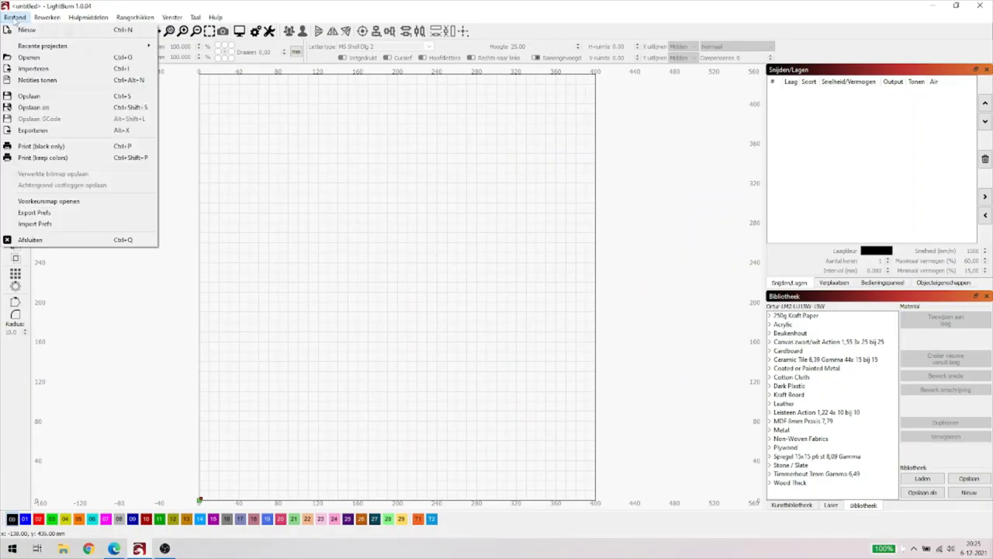
{"action": "left_click", "coordinate": [30, 64]}
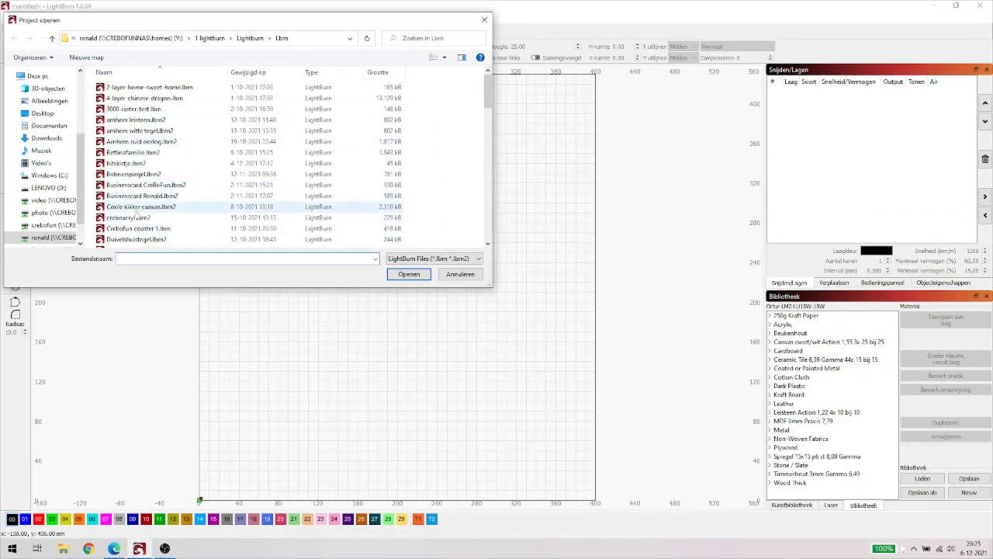
{"action": "left_click", "coordinate": [134, 208]}
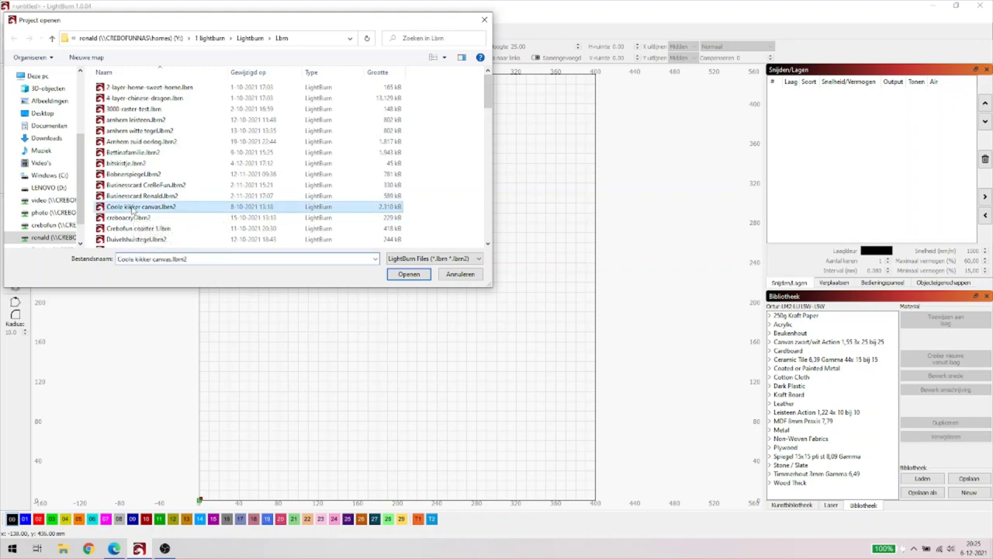
{"action": "double_click", "coordinate": [134, 208]}
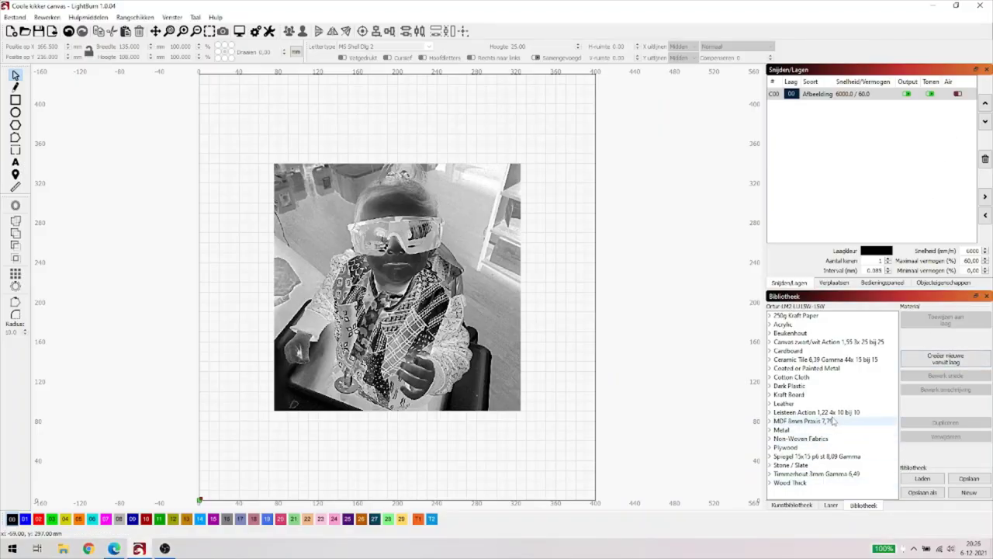
Examine the cut settings of the Engrave preset for Canvas zwart/wit Action in the material library, and close them without changes.
{"action": "left_click", "coordinate": [781, 344]}
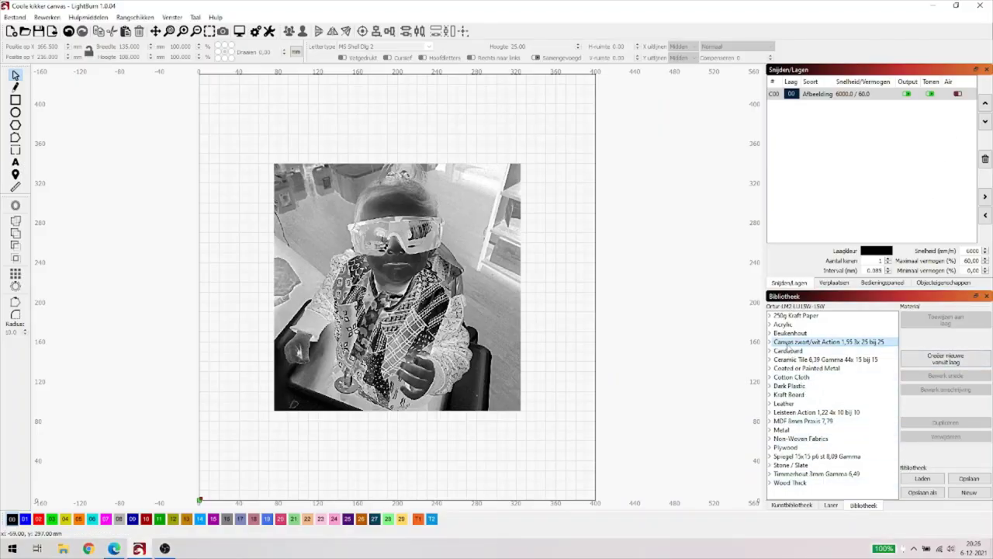
{"action": "left_click", "coordinate": [770, 344]}
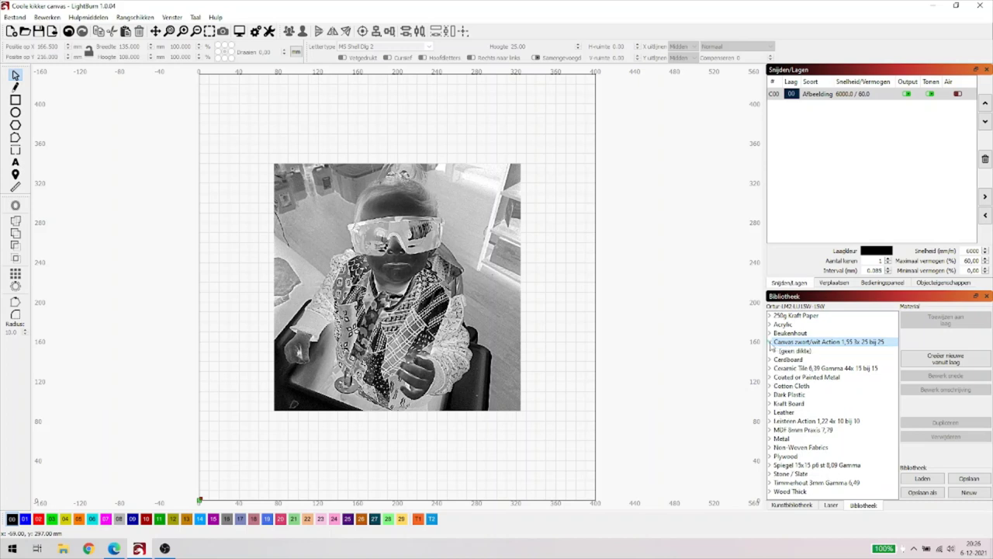
{"action": "left_click", "coordinate": [775, 351]}
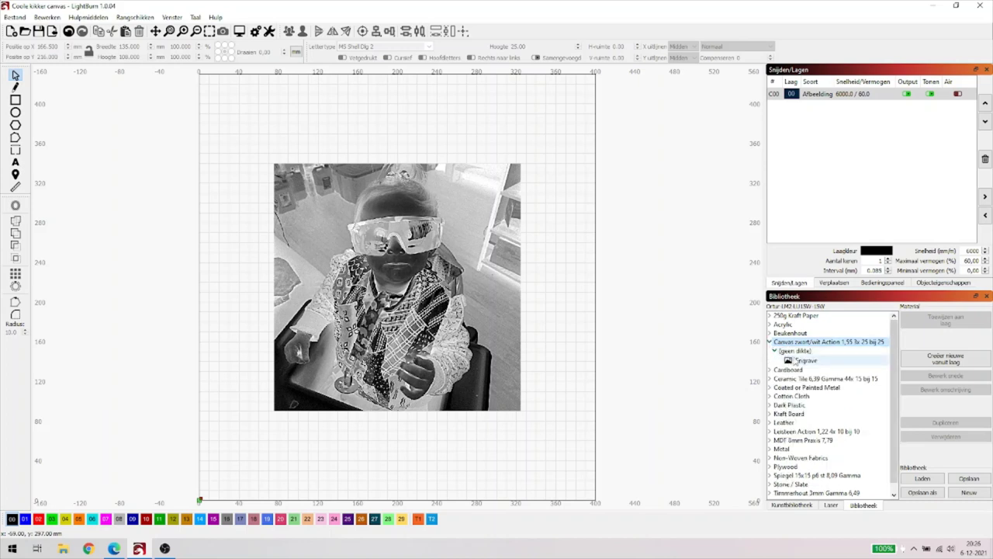
{"action": "left_click", "coordinate": [799, 360]}
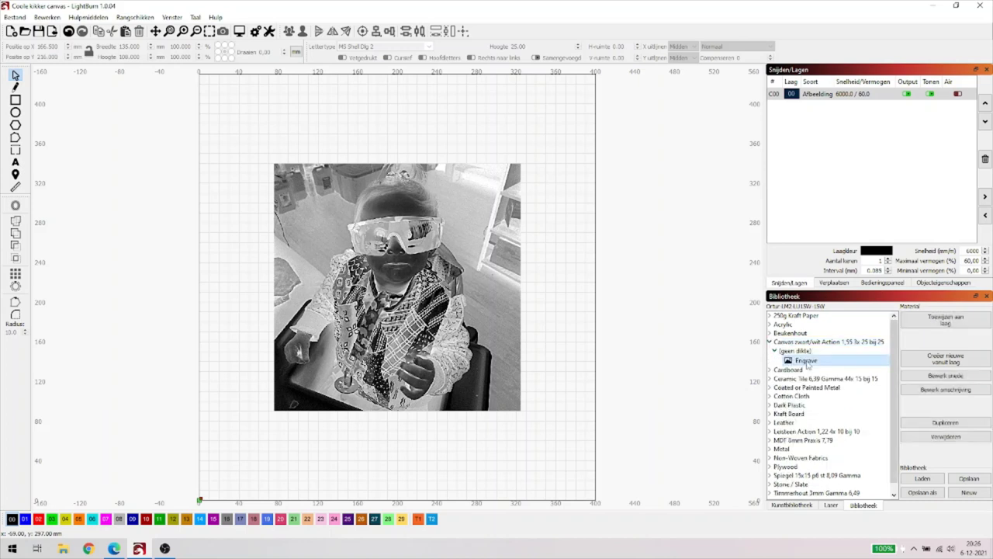
{"action": "left_click", "coordinate": [936, 376]}
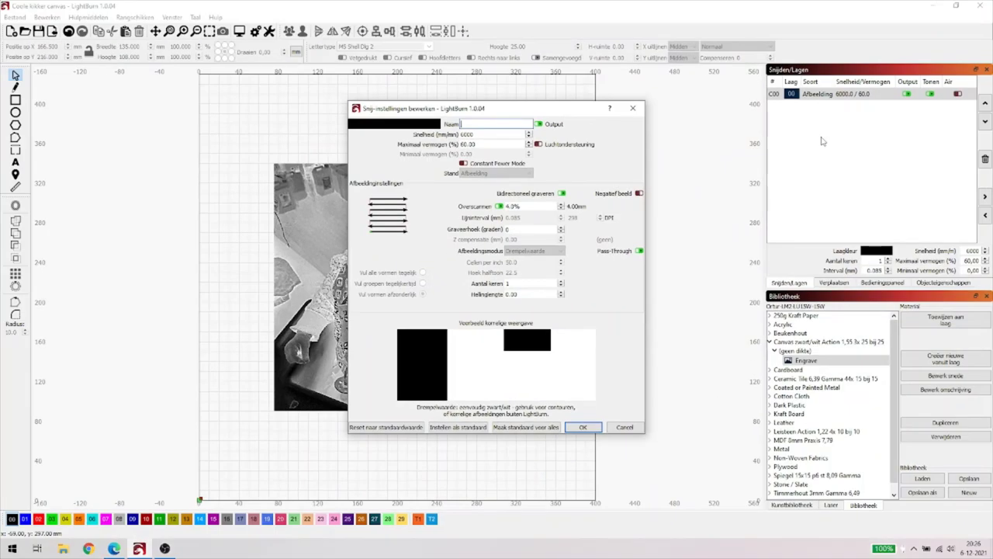
{"action": "left_click", "coordinate": [633, 108]}
{"action": "left_click", "coordinate": [15, 17]}
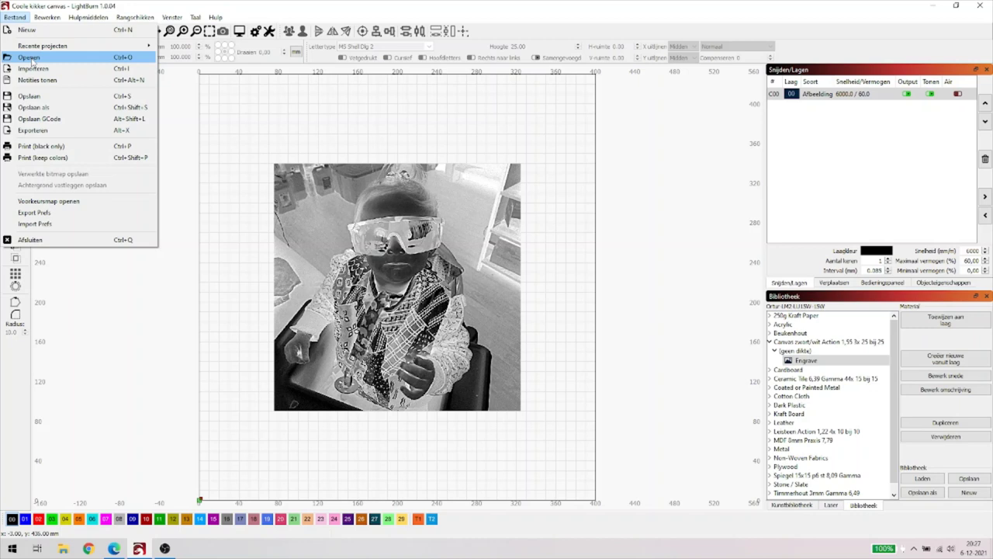
{"action": "left_click", "coordinate": [43, 70]}
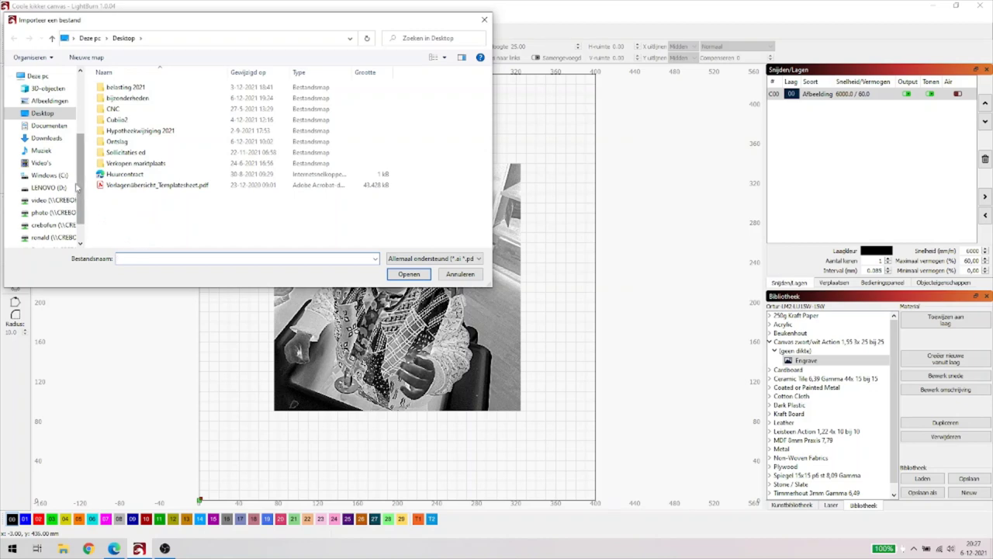
{"action": "left_click", "coordinate": [52, 102]}
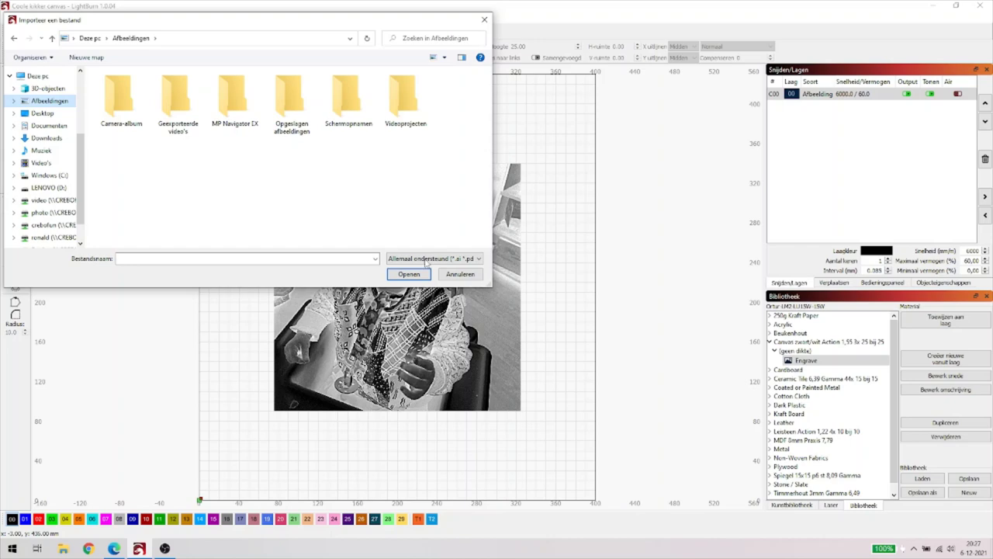
{"action": "left_click", "coordinate": [460, 274]}
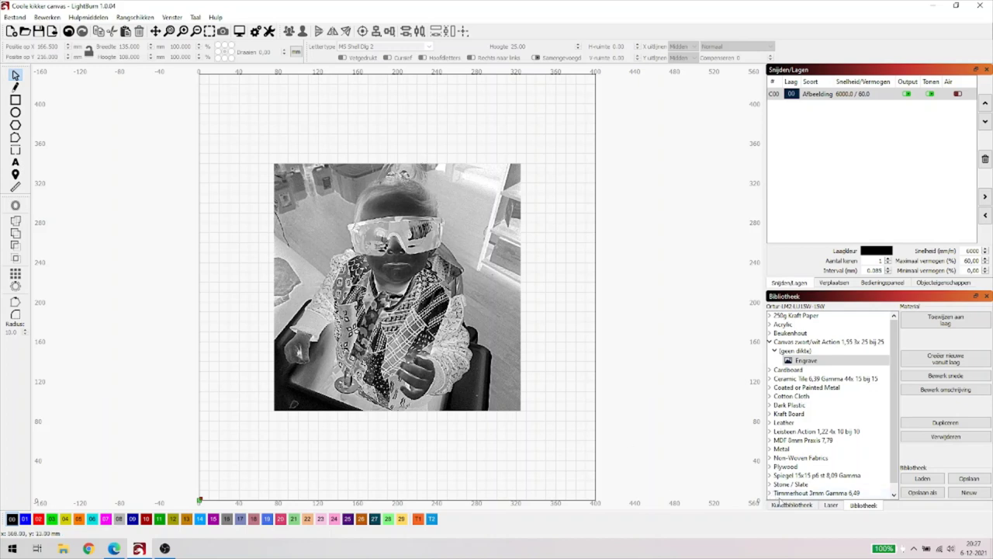
Place the trademark graphic from the art library's Crebofun category over the photo's upper-right area, at about X 300, Y 312 mm.
{"action": "left_click", "coordinate": [789, 506]}
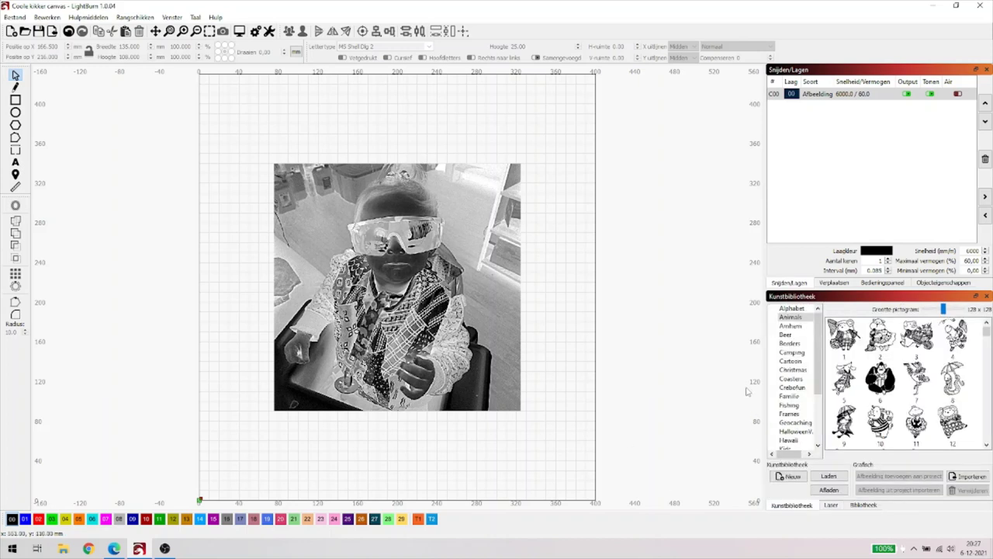
{"action": "left_click", "coordinate": [794, 390]}
{"action": "left_click", "coordinate": [888, 340]}
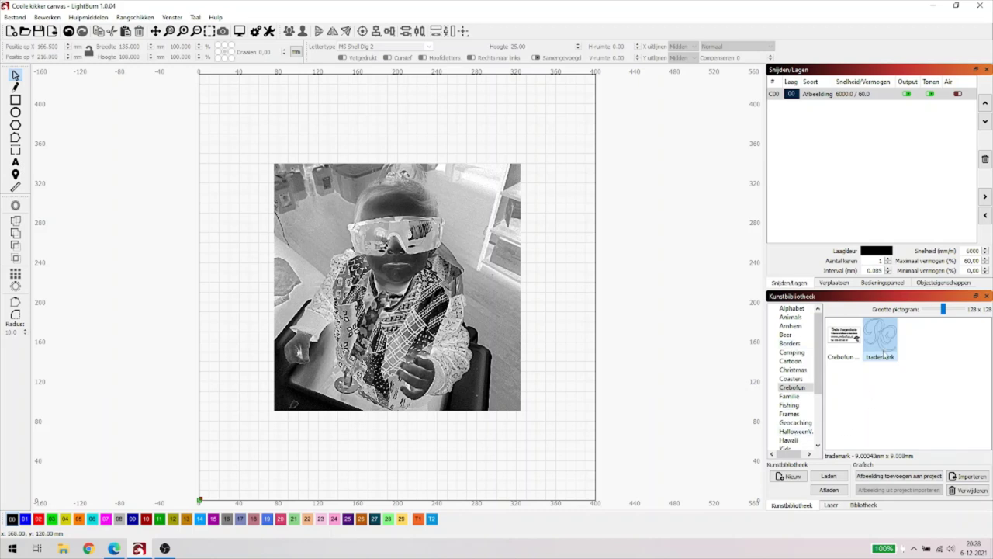
{"action": "left_click_drag", "start_coordinate": [886, 346], "coordinate": [545, 257]}
{"action": "left_click_drag", "start_coordinate": [493, 206], "coordinate": [496, 202]}
{"action": "left_click", "coordinate": [549, 216]}
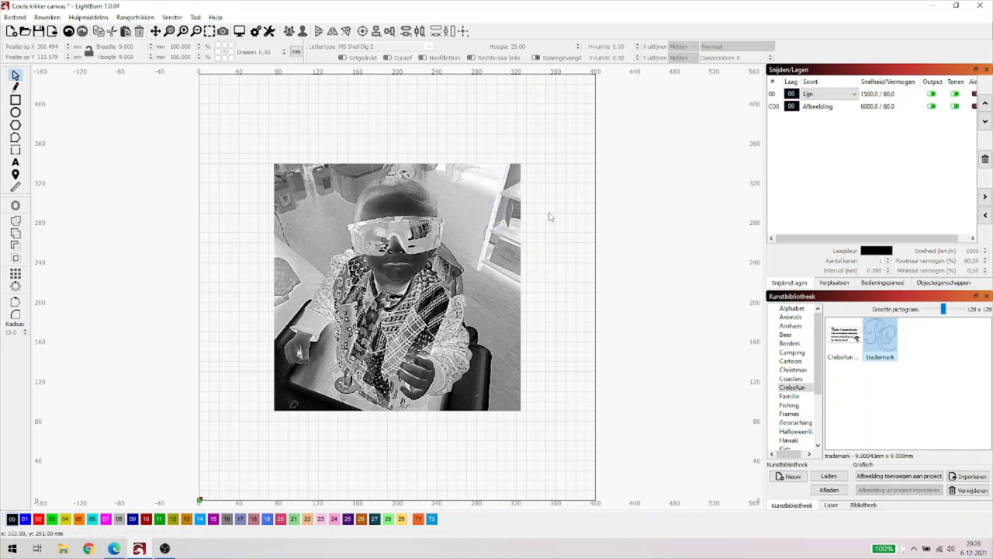
Set the trademark's layer 00 to Vullen and shift the photo left to about X 167, Y 217 mm to expose the trademark.
{"action": "left_click", "coordinate": [809, 94]}
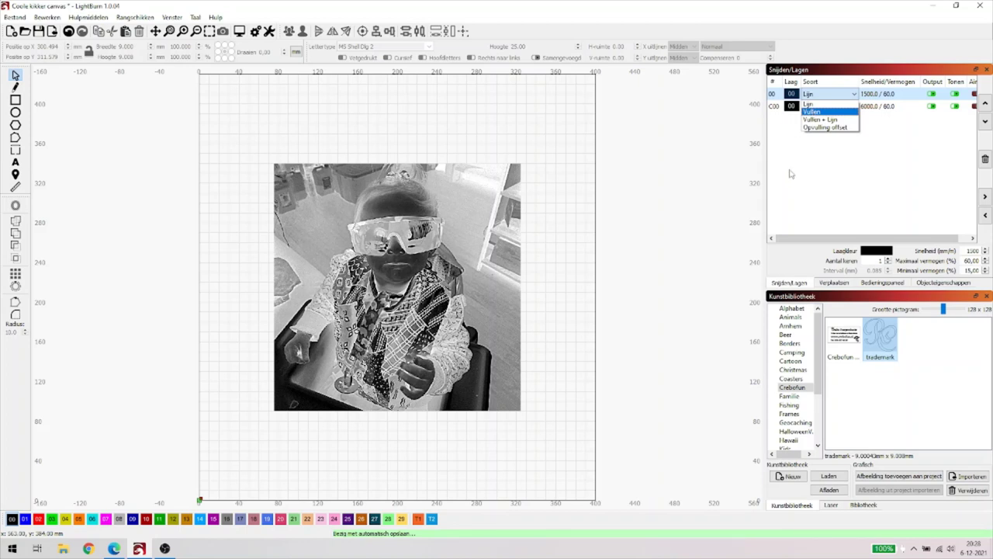
{"action": "left_click", "coordinate": [812, 112]}
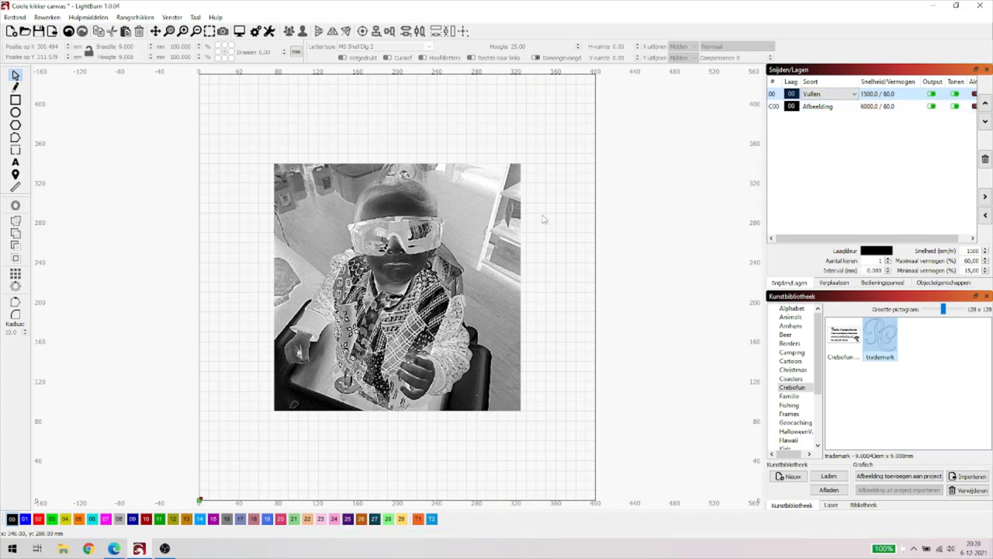
{"action": "left_click", "coordinate": [451, 239]}
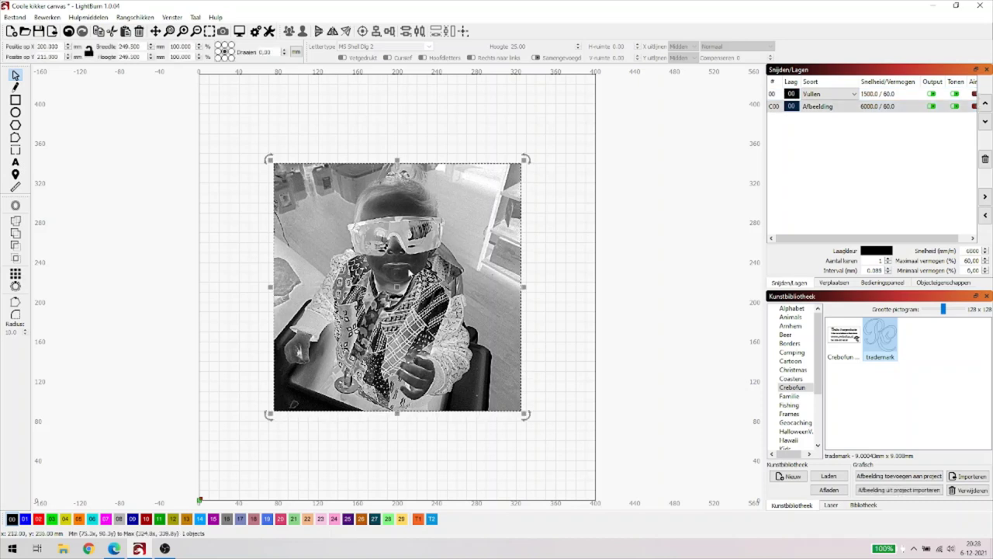
{"action": "left_click_drag", "start_coordinate": [399, 287], "coordinate": [344, 296]}
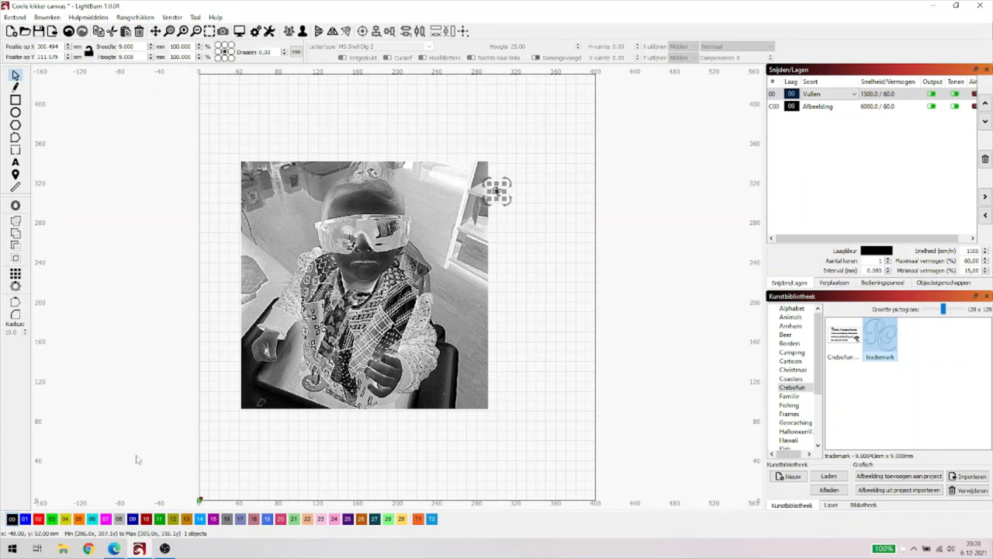
Assign the trademark graphic to the blue layer 01 and set that layer's type to Vullen.
{"action": "left_click", "coordinate": [25, 520]}
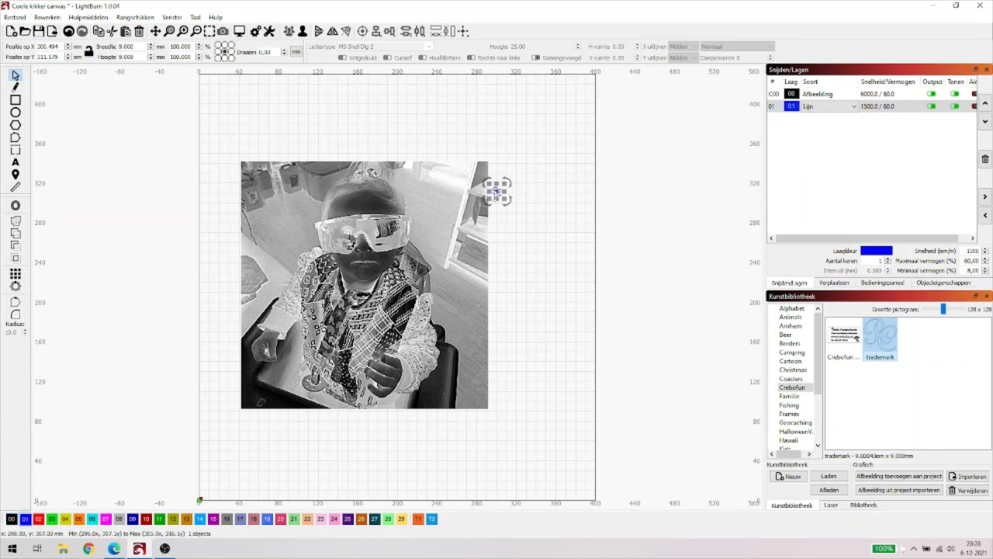
{"action": "left_click", "coordinate": [825, 112]}
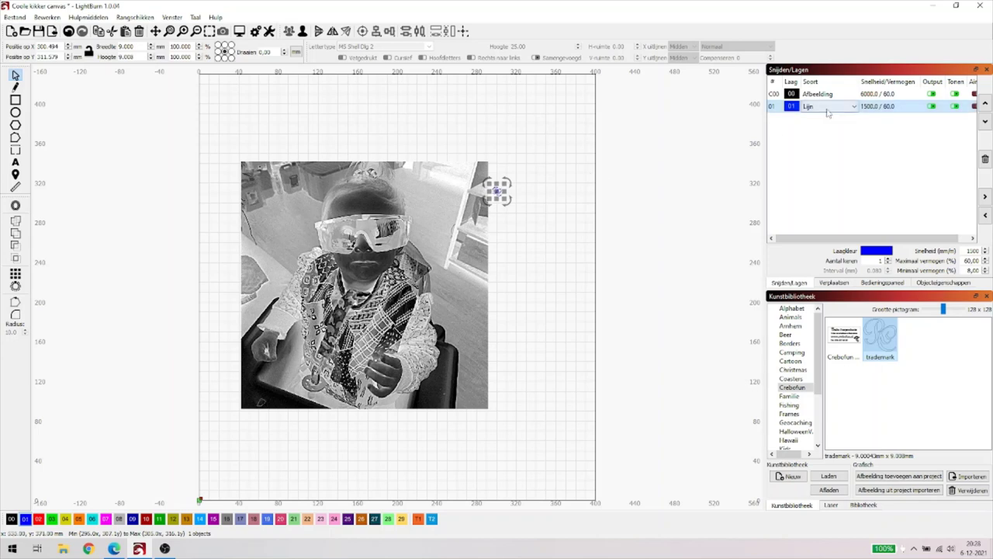
{"action": "left_click", "coordinate": [815, 124]}
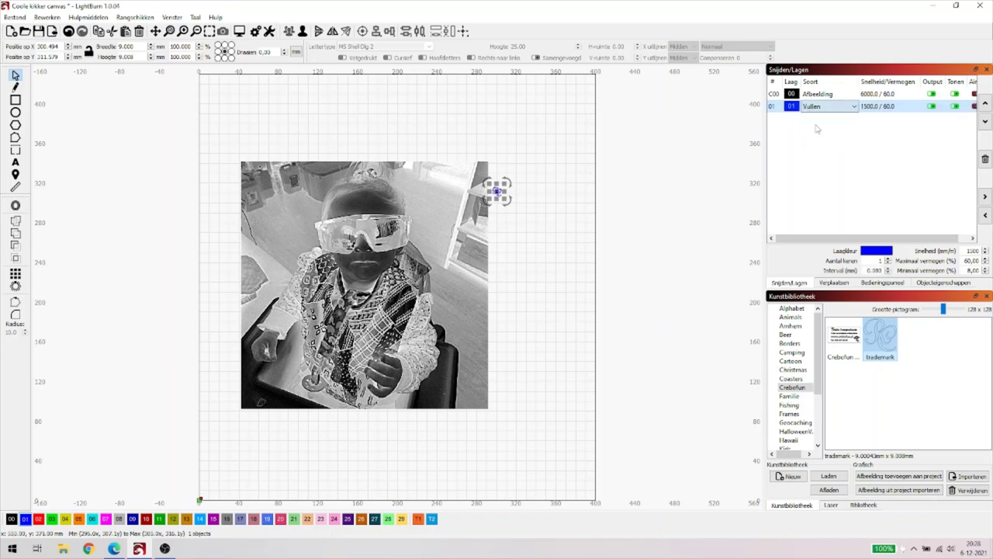
Move the trademark graphic into the photo's upper-right corner, at about X 272, Y 325 mm.
{"action": "left_click_drag", "start_coordinate": [487, 191], "coordinate": [468, 178]}
{"action": "left_click", "coordinate": [541, 248]}
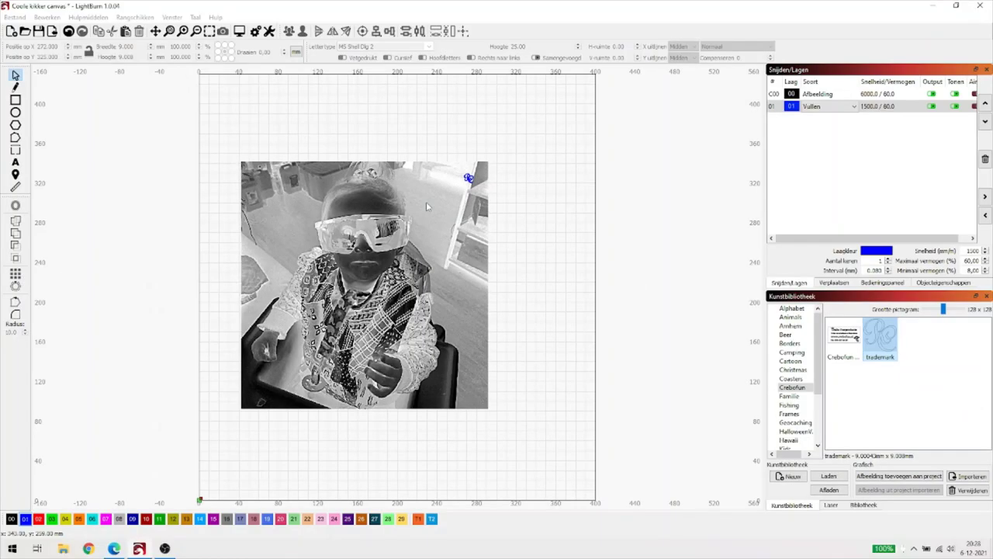
{"action": "left_click", "coordinate": [877, 108]}
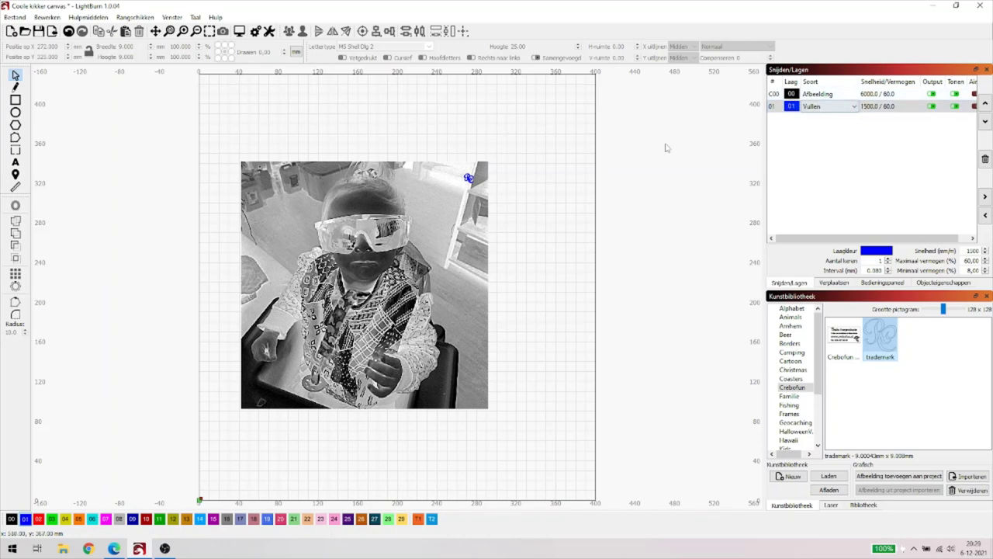
Move the photo right to about X 187, Y 217 mm, leaving the trademark graphic in place.
{"action": "left_click", "coordinate": [15, 18]}
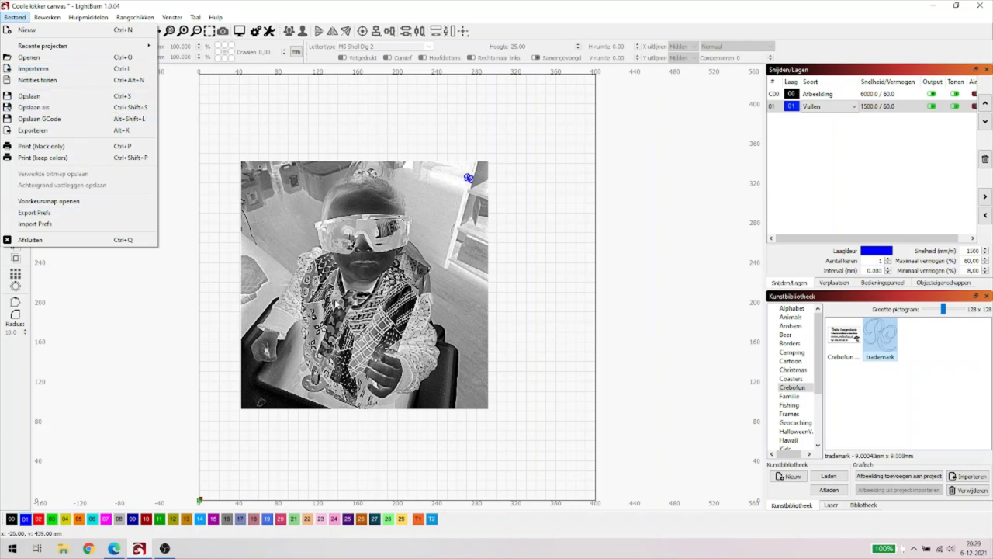
{"action": "left_click", "coordinate": [363, 287]}
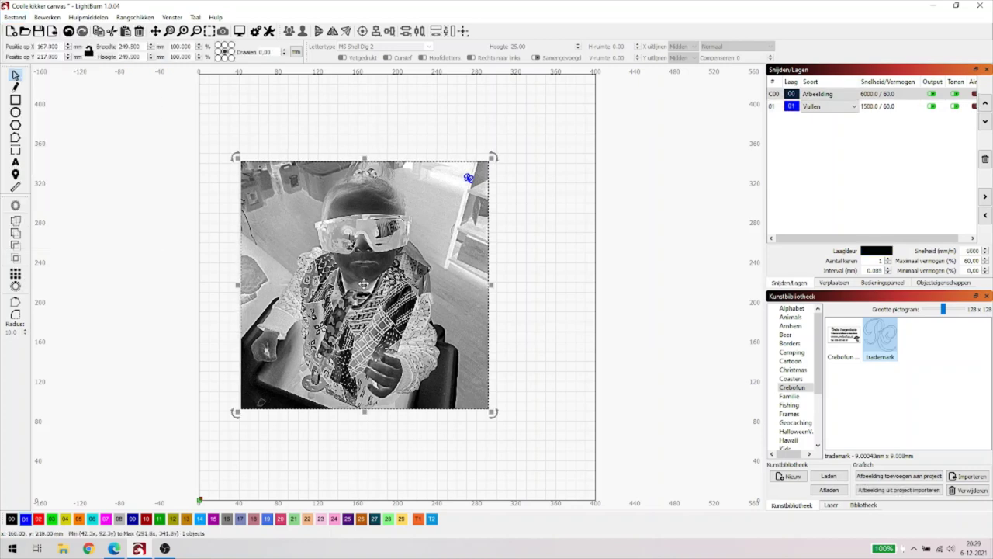
{"action": "left_click_drag", "start_coordinate": [363, 285], "coordinate": [385, 290]}
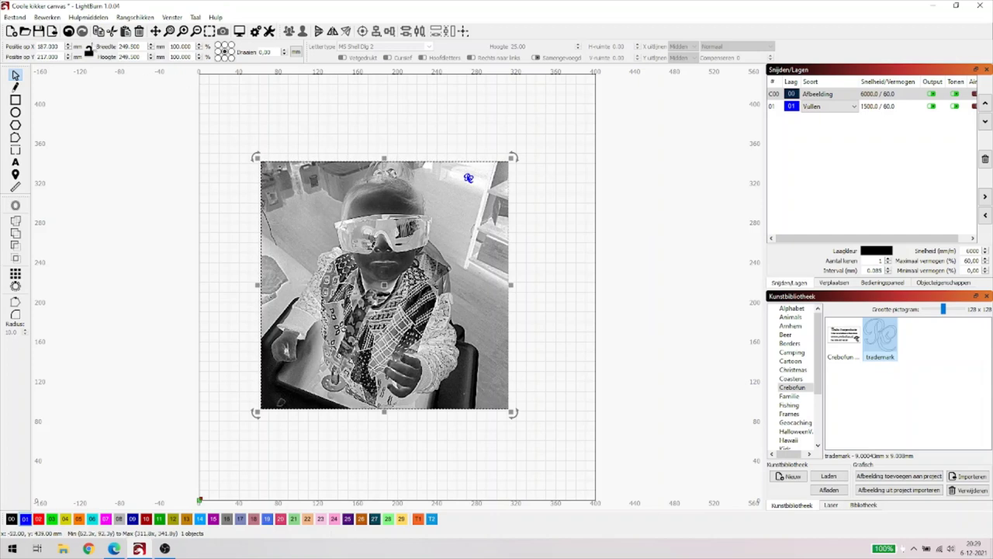
{"action": "left_click", "coordinate": [19, 18]}
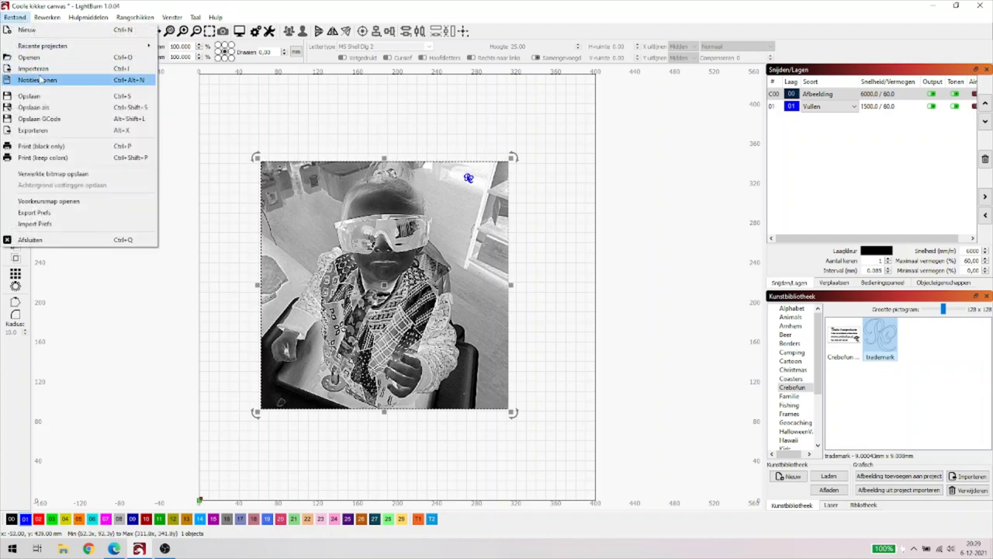
{"action": "left_click", "coordinate": [45, 83]}
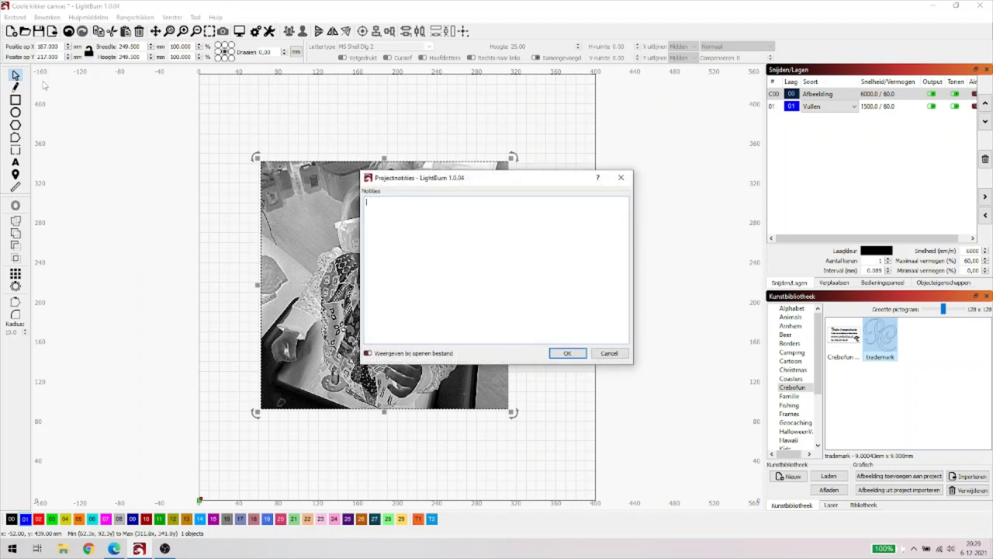
{"action": "type", "text": "kdfhihqwjfqwfklqwfkljfkw"}
{"action": "left_click", "coordinate": [609, 354]}
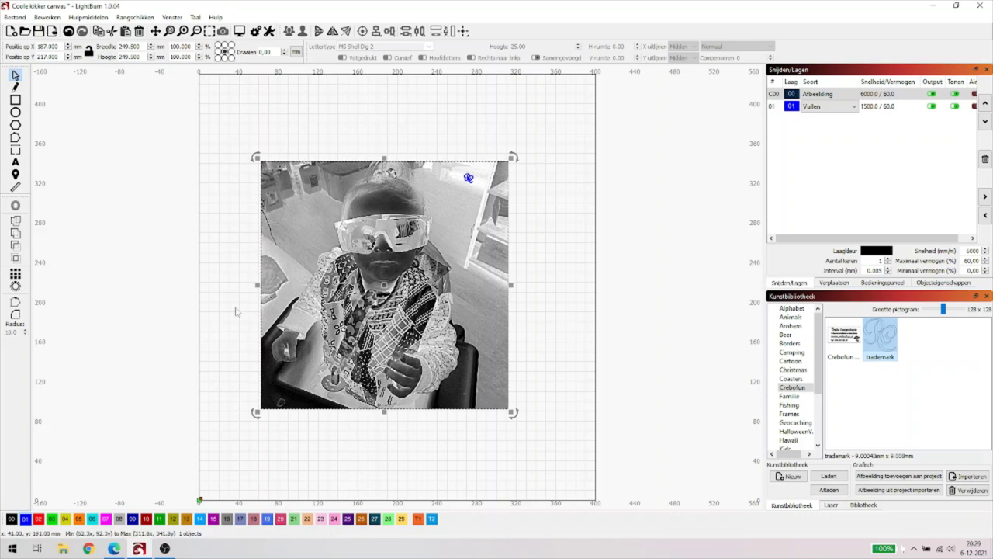
{"action": "left_click", "coordinate": [22, 19]}
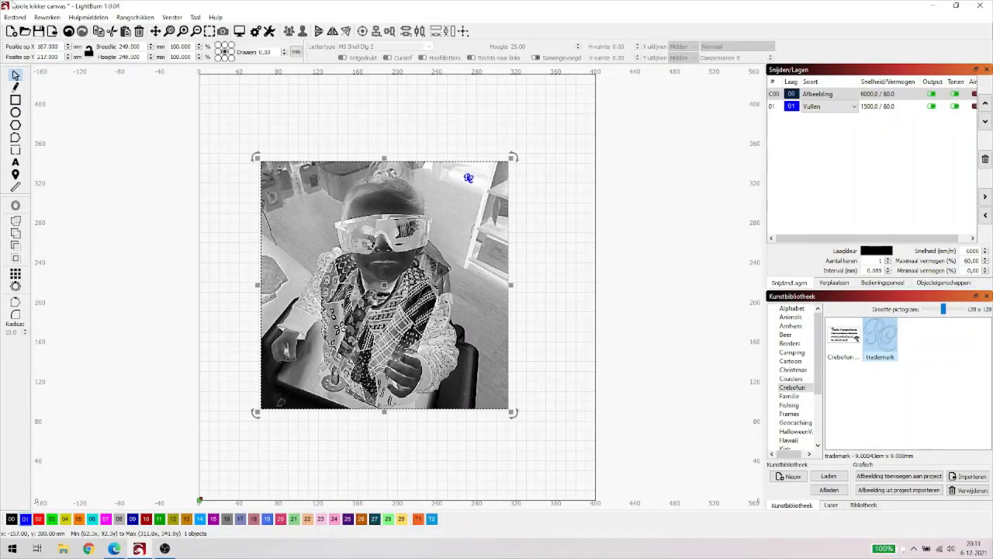
Bring up the vector export dialog for the selected photo and cancel it without exporting.
{"action": "left_click", "coordinate": [14, 17]}
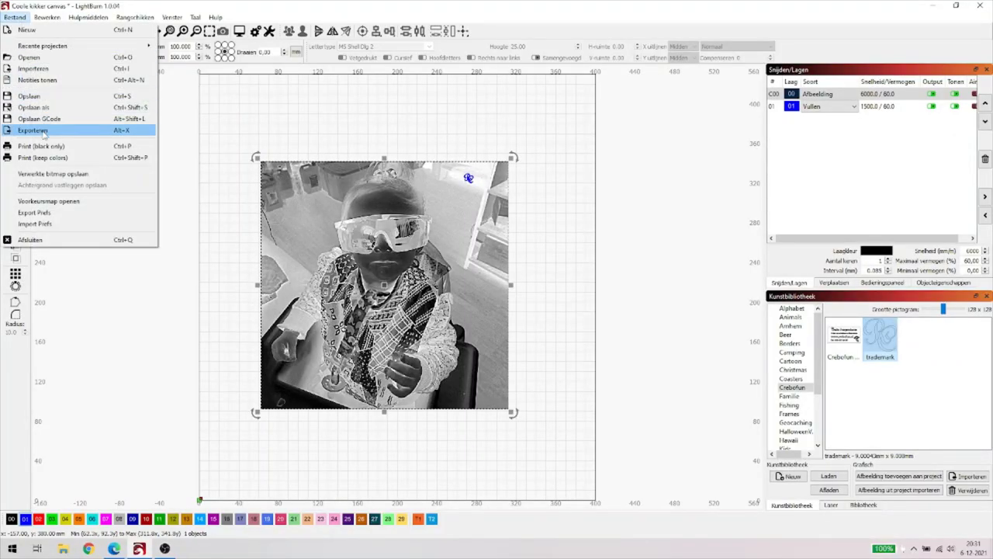
{"action": "left_click", "coordinate": [44, 131]}
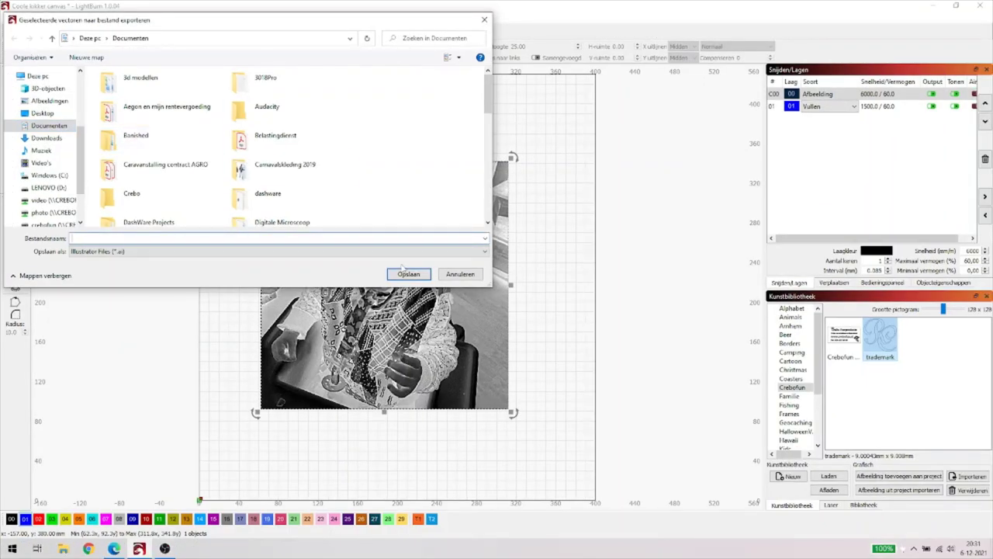
{"action": "left_click", "coordinate": [462, 274]}
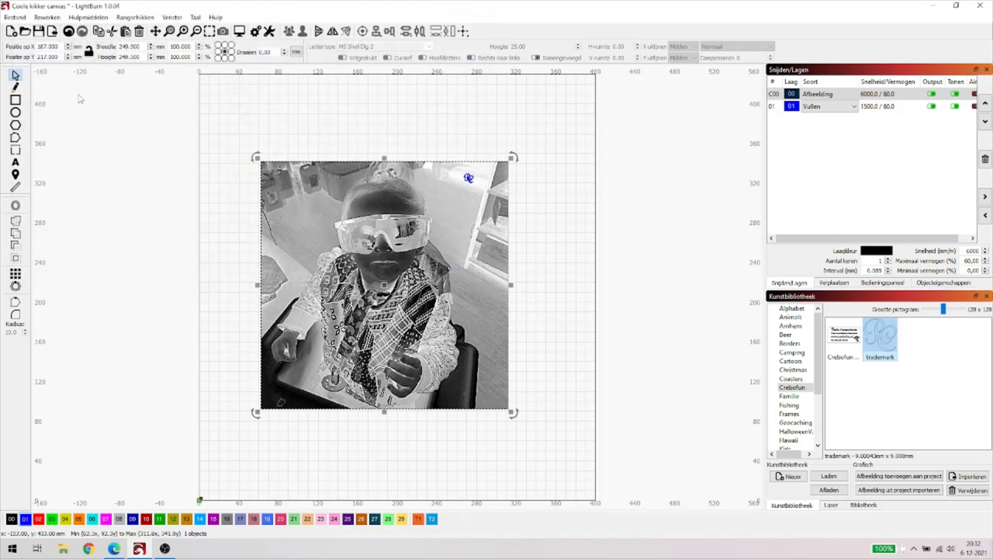
Bring up the file import dialog showing the Desktop folder and cancel it without importing anything.
{"action": "left_click", "coordinate": [15, 17]}
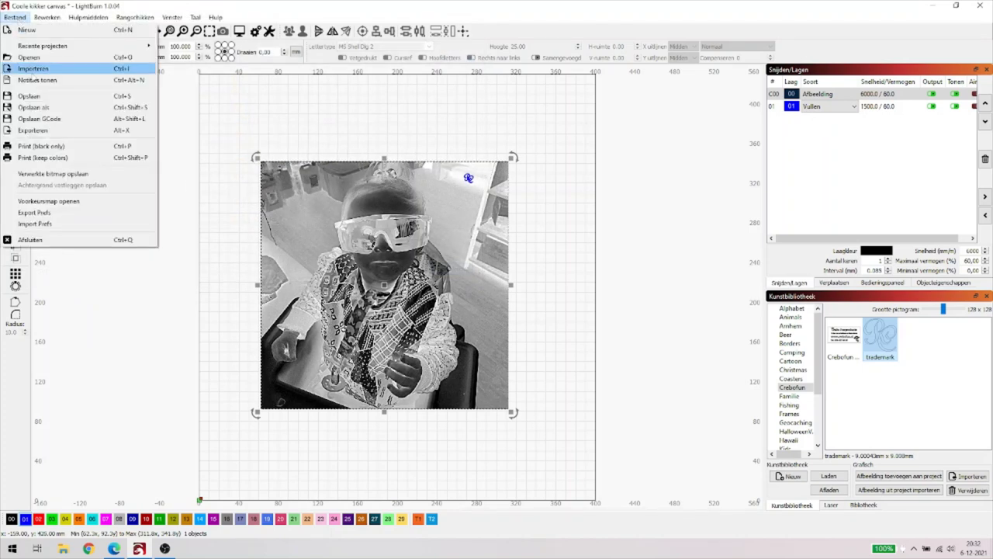
{"action": "left_click", "coordinate": [38, 69]}
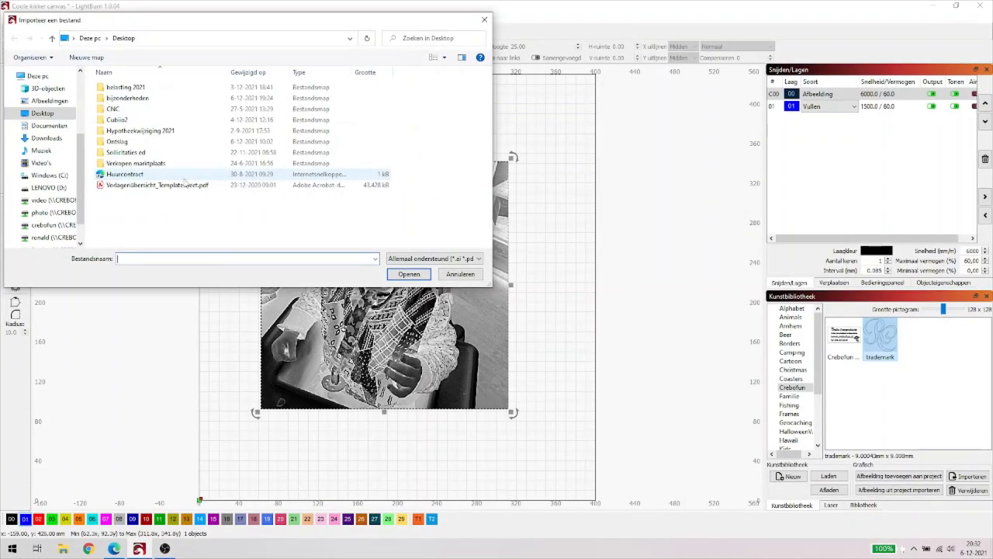
{"action": "left_click", "coordinate": [461, 274]}
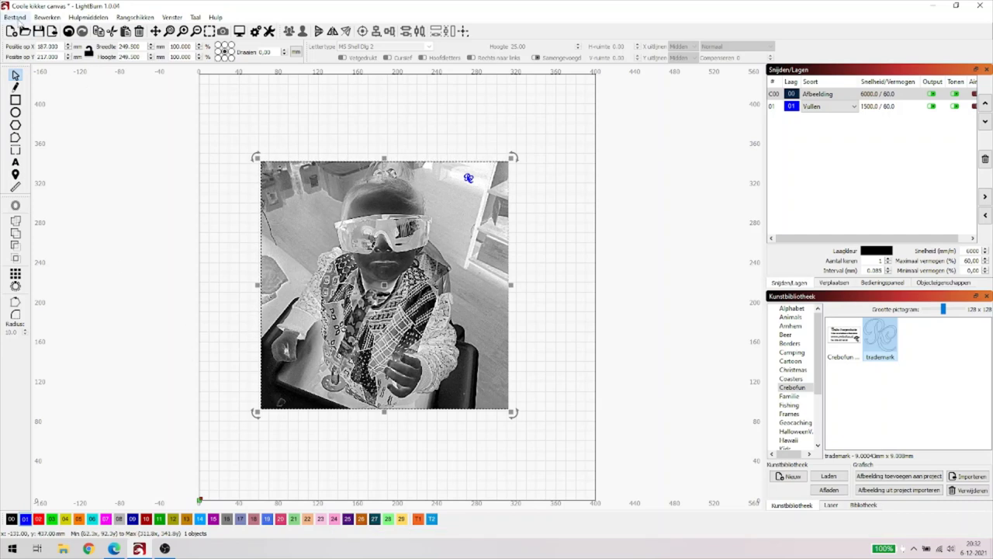
Examine the file formats offered for exporting the selection as vectors, and cancel the export.
{"action": "left_click", "coordinate": [15, 17]}
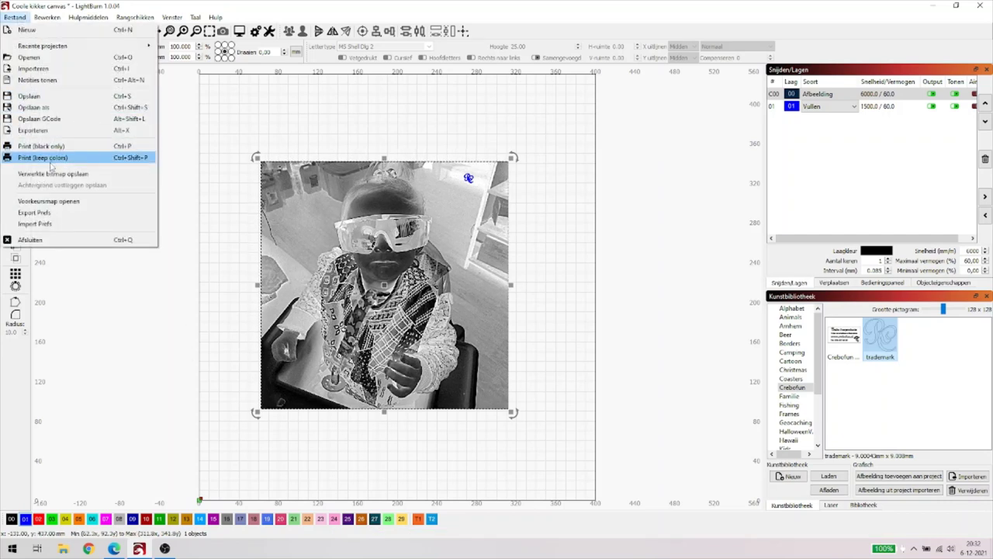
{"action": "left_click", "coordinate": [32, 130]}
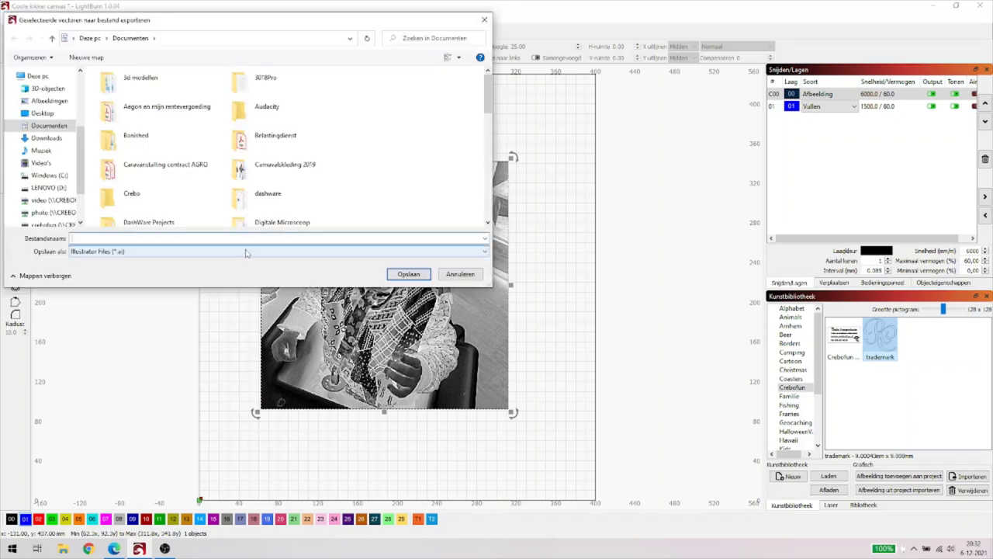
{"action": "left_click", "coordinate": [325, 252]}
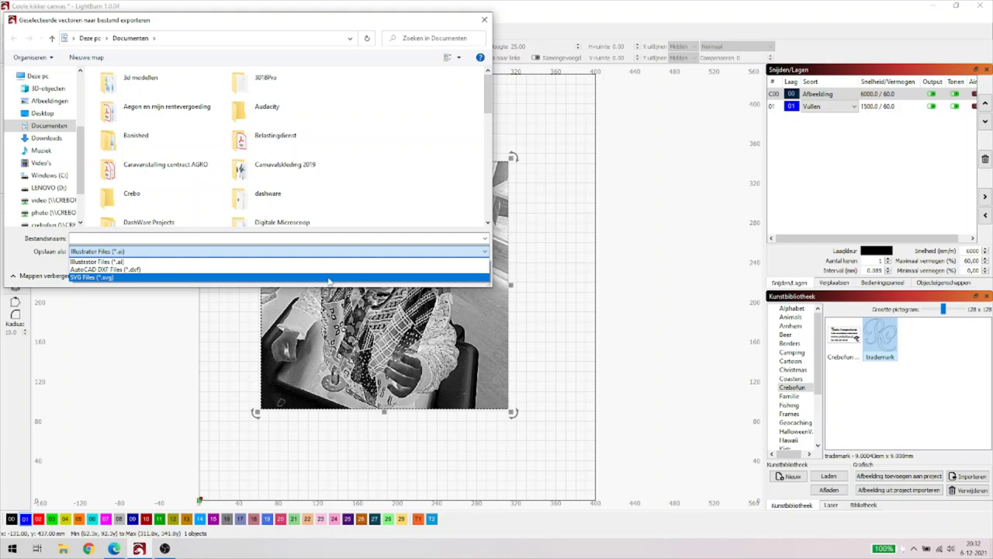
{"action": "left_click", "coordinate": [637, 225]}
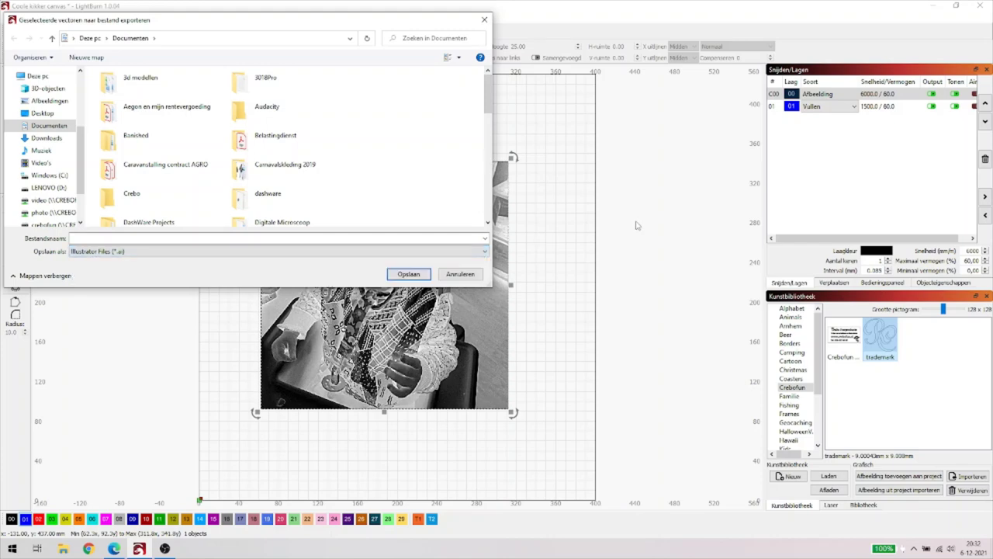
{"action": "left_click", "coordinate": [460, 274]}
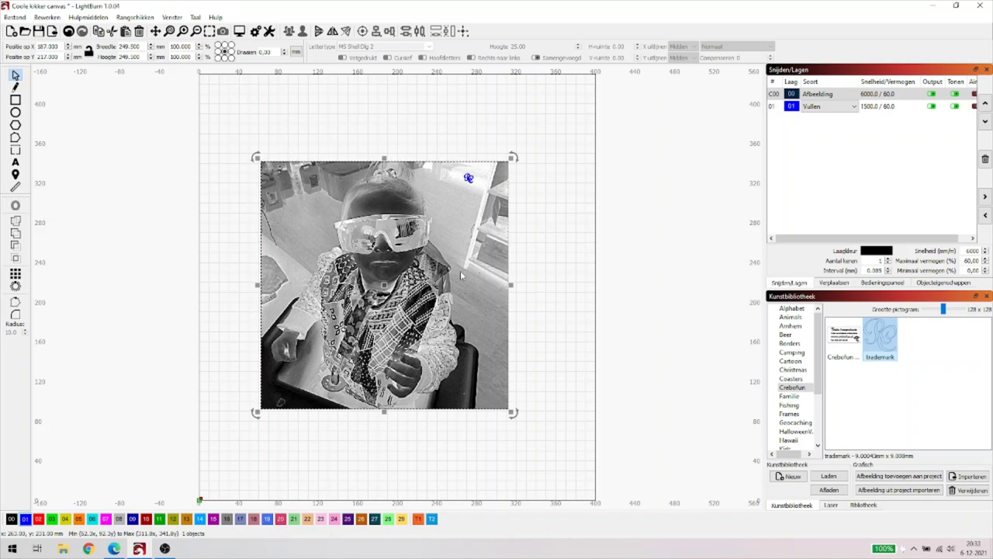
Examine the save dialog and file types for the processed bitmap (Verwerkte bitmap opslaan), and cancel without saving.
{"action": "left_click", "coordinate": [15, 18]}
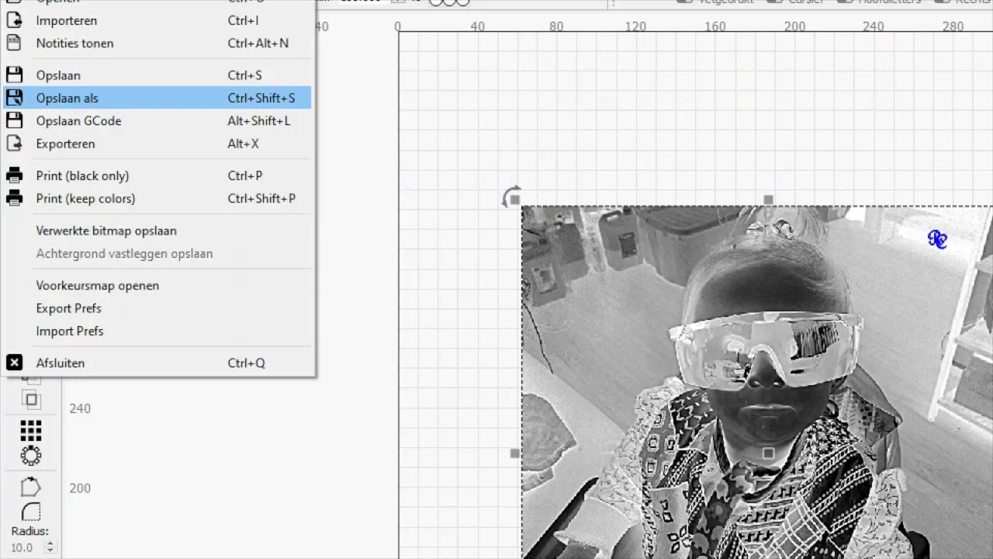
{"action": "key", "text": "Escape"}
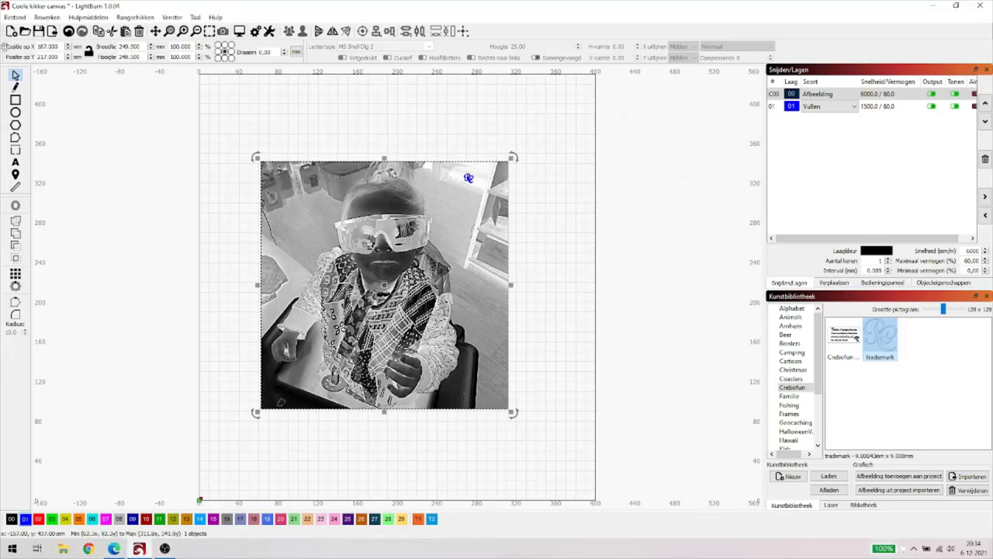
{"action": "left_click", "coordinate": [14, 17]}
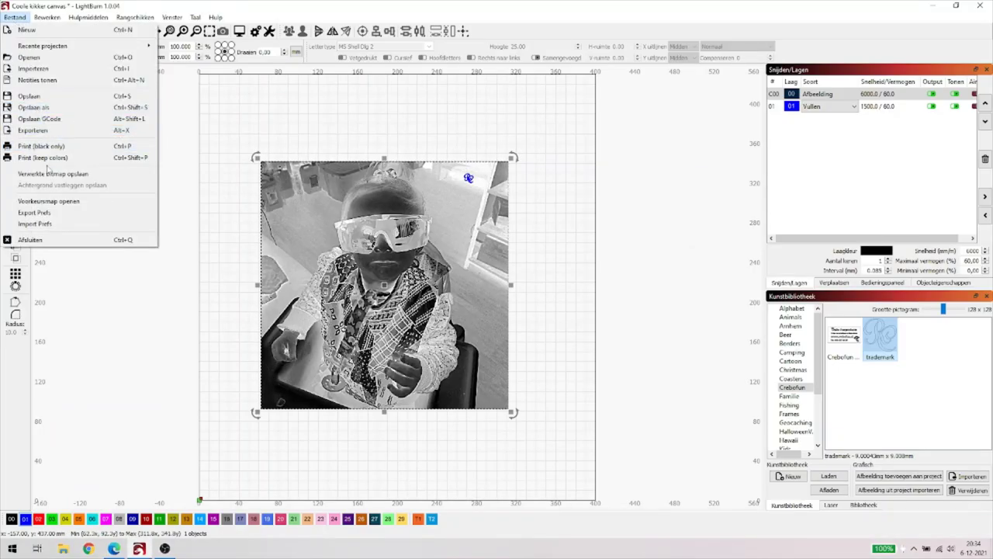
{"action": "key", "text": "Escape"}
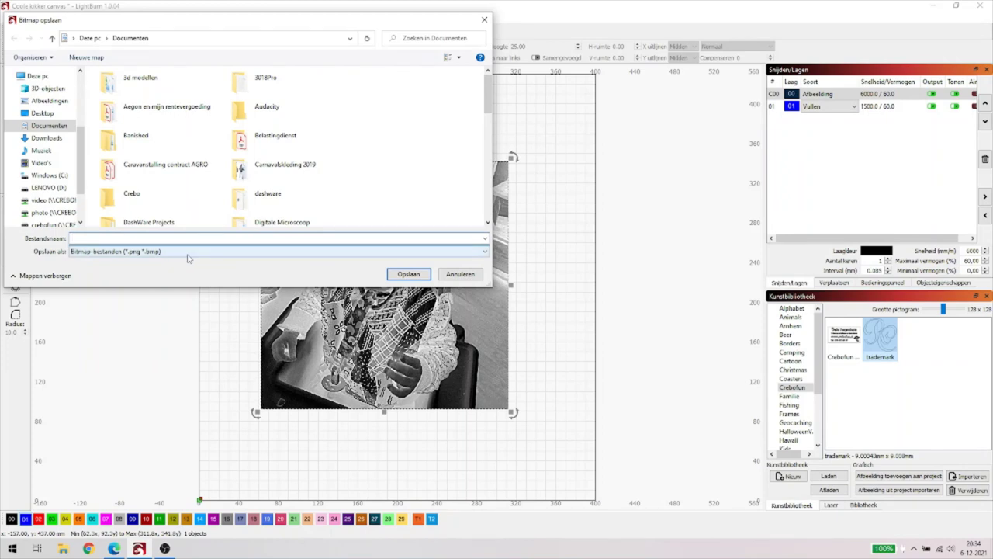
{"action": "left_click", "coordinate": [188, 253]}
{"action": "left_click", "coordinate": [191, 260]}
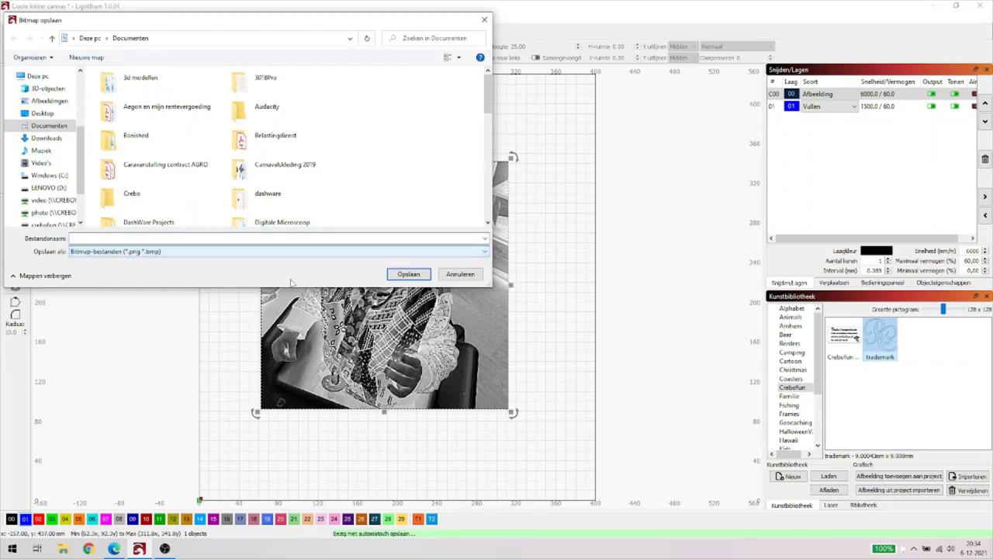
{"action": "left_click", "coordinate": [458, 276]}
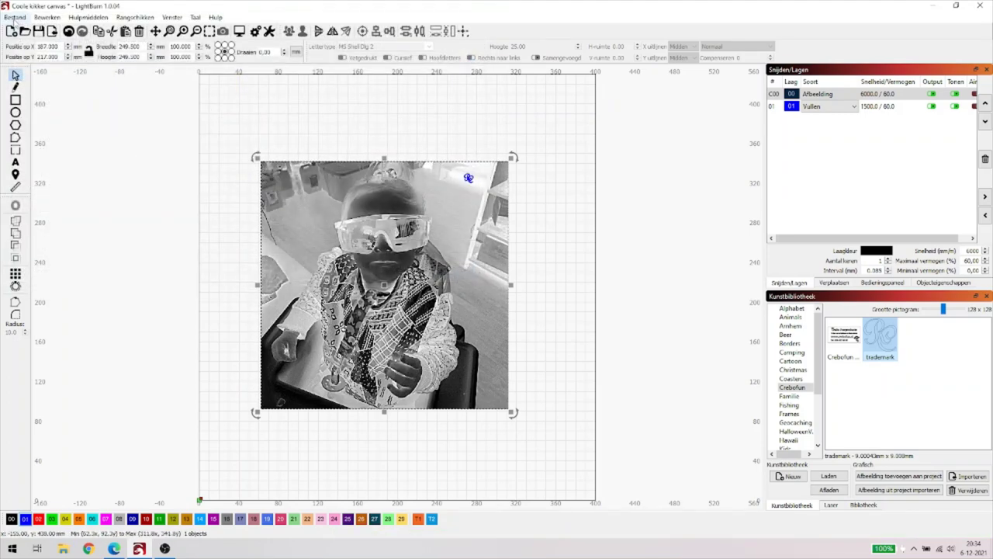
Open the preferences folder (Voorkeursmap) to view its files, and close the folder window.
{"action": "left_click", "coordinate": [15, 17]}
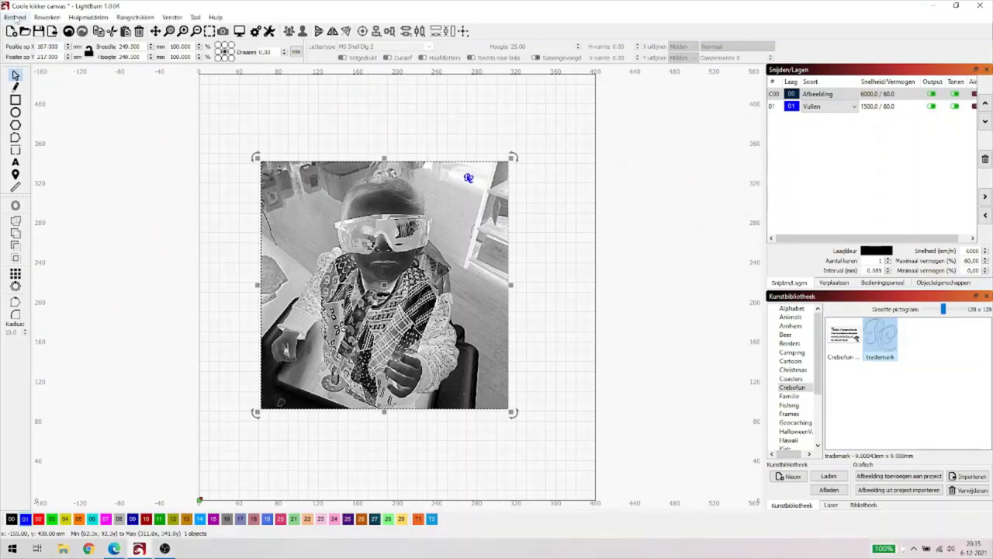
{"action": "left_click", "coordinate": [14, 17]}
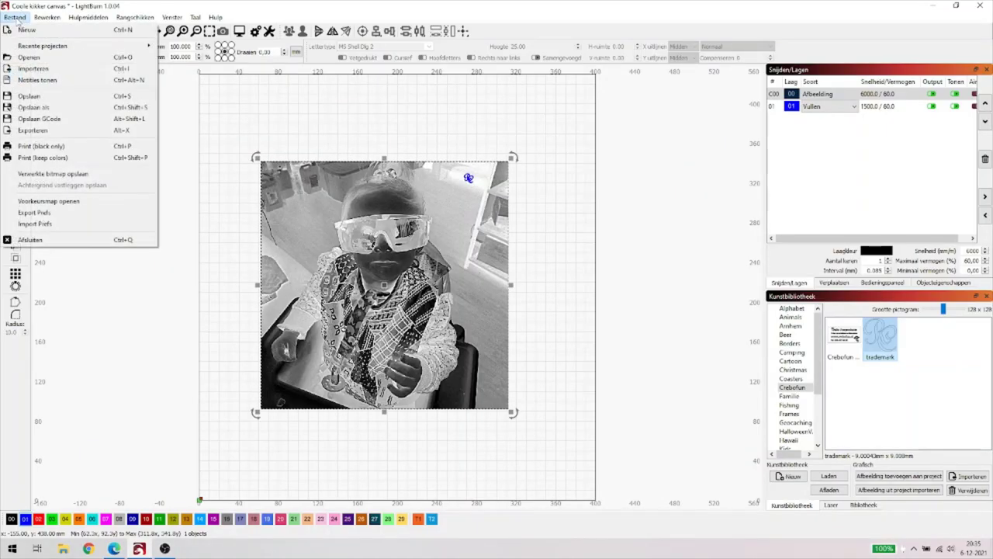
{"action": "left_click", "coordinate": [55, 202]}
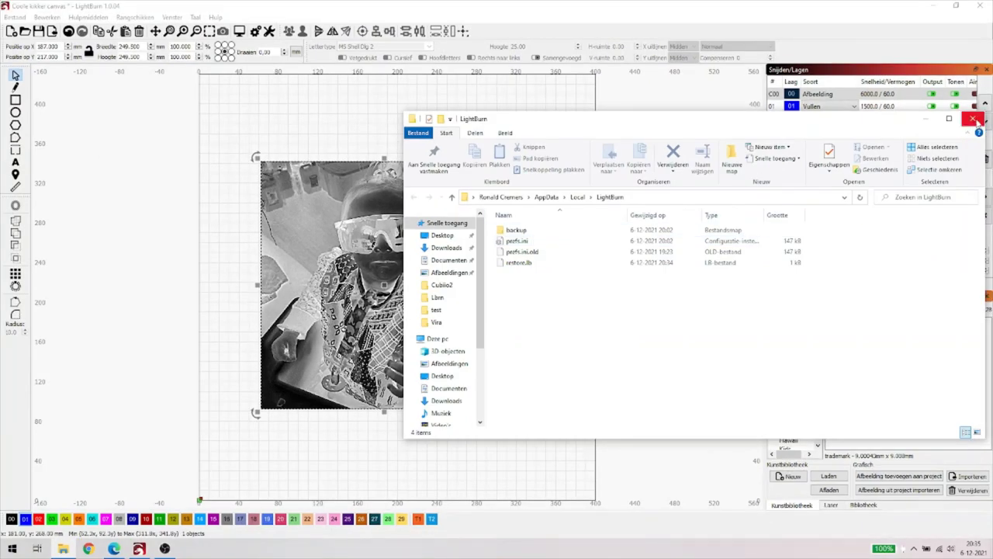
{"action": "left_click", "coordinate": [974, 119]}
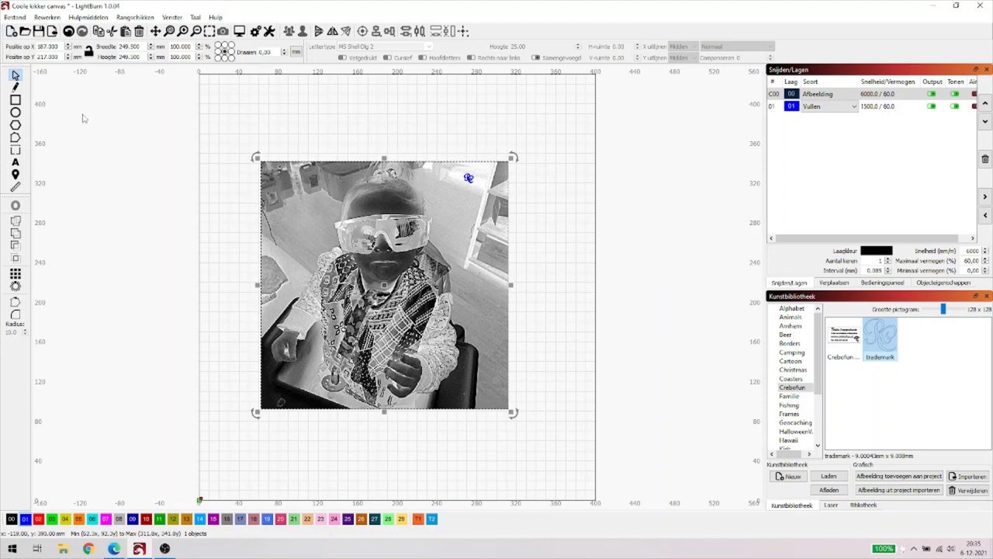
Bring up the list of file commands.
{"action": "left_click", "coordinate": [15, 17]}
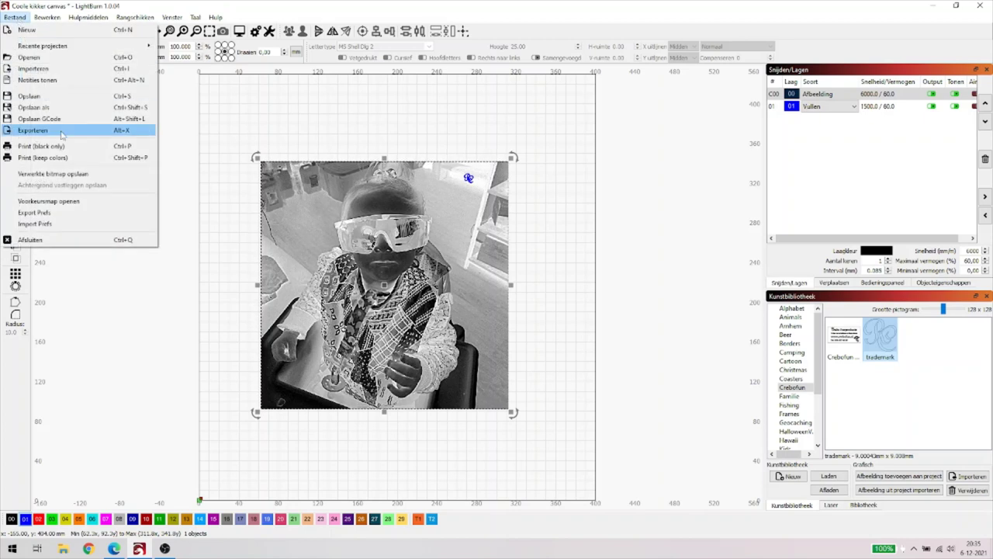